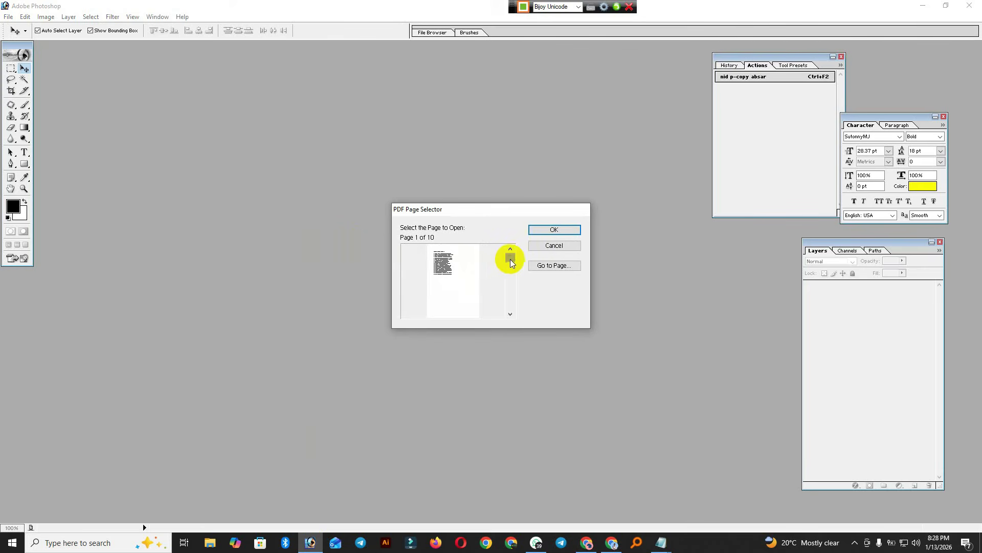
Browse the PDF's pages in the page selector and go to page 10.
{"action": "left_click_drag", "start_coordinate": [510, 259], "coordinate": [509, 296]}
{"action": "left_click_drag", "start_coordinate": [509, 296], "coordinate": [511, 282]}
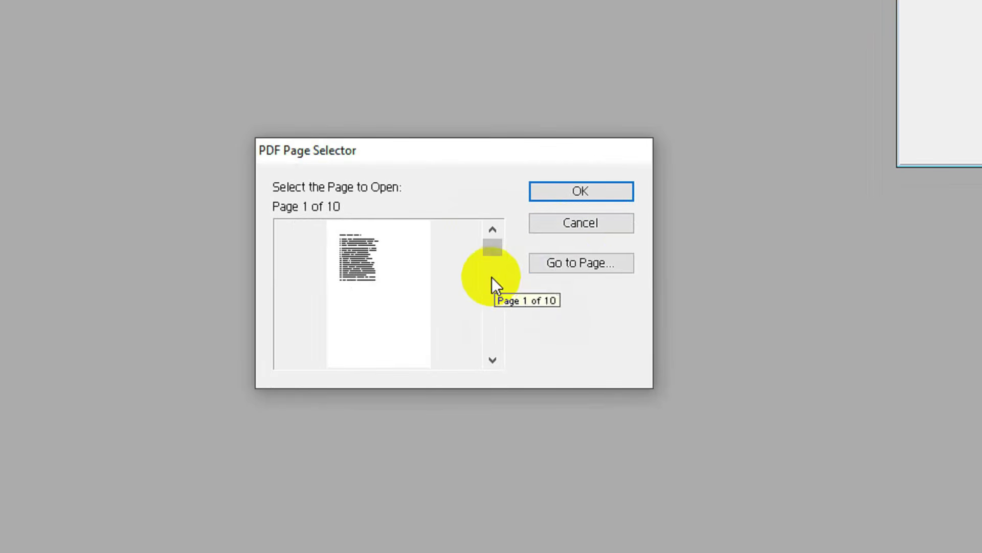
{"action": "left_click", "coordinate": [563, 262]}
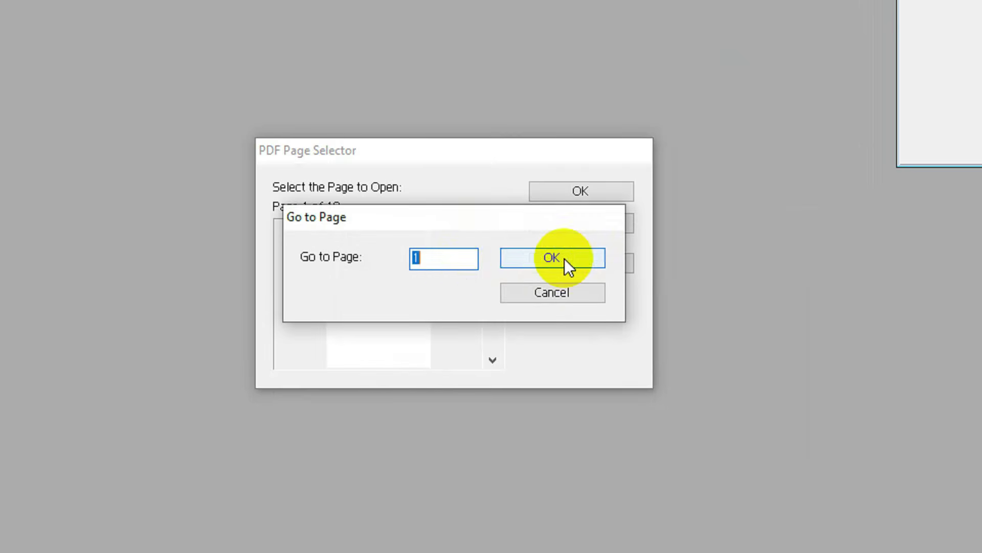
{"action": "left_click_drag", "start_coordinate": [479, 259], "coordinate": [402, 264]}
{"action": "type", "text": "10"}
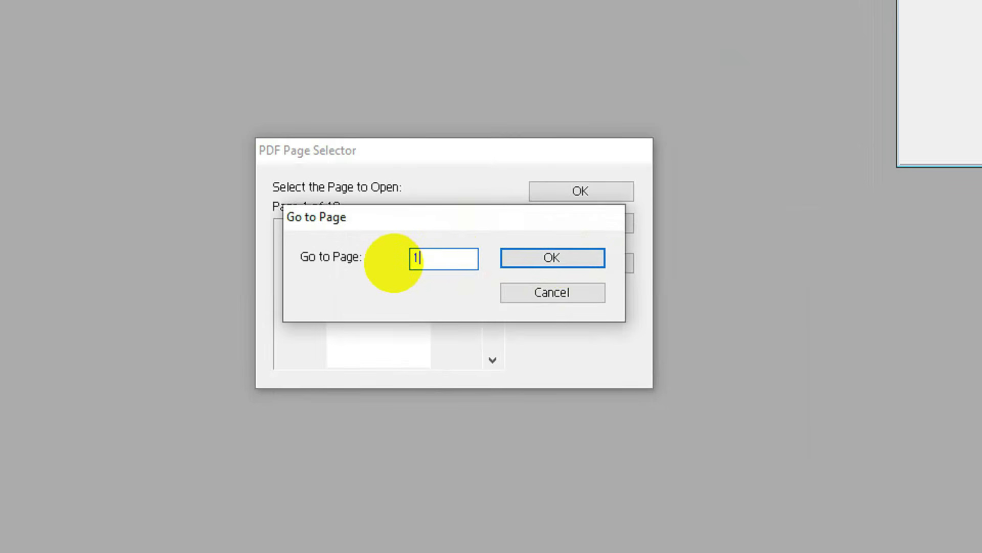
{"action": "left_click_drag", "start_coordinate": [453, 225], "coordinate": [490, 121]}
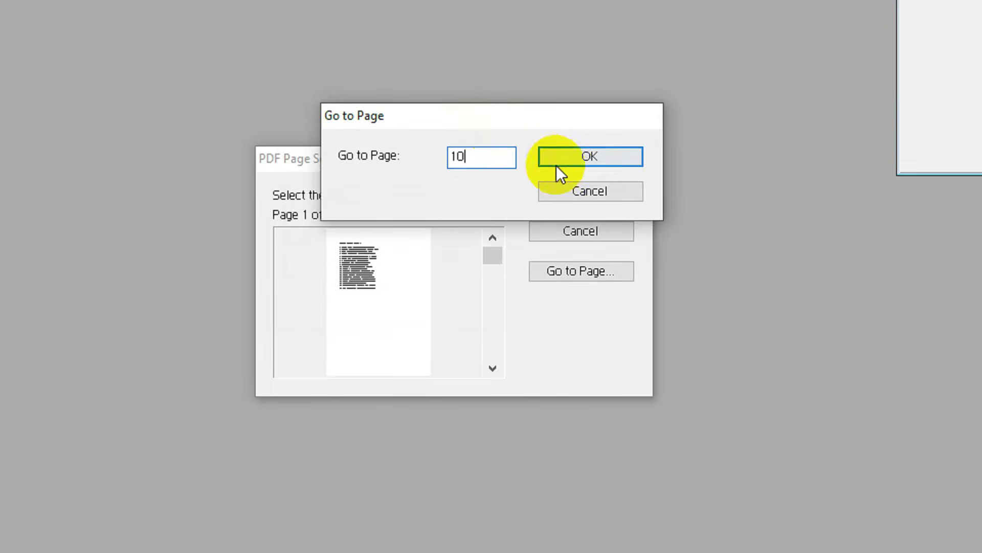
{"action": "left_click", "coordinate": [556, 157]}
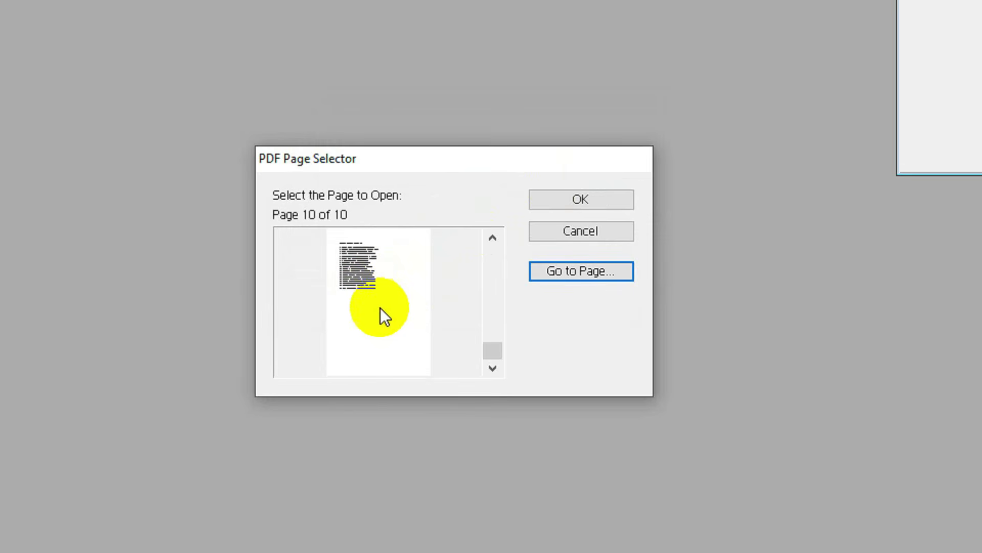
{"action": "left_click", "coordinate": [573, 277]}
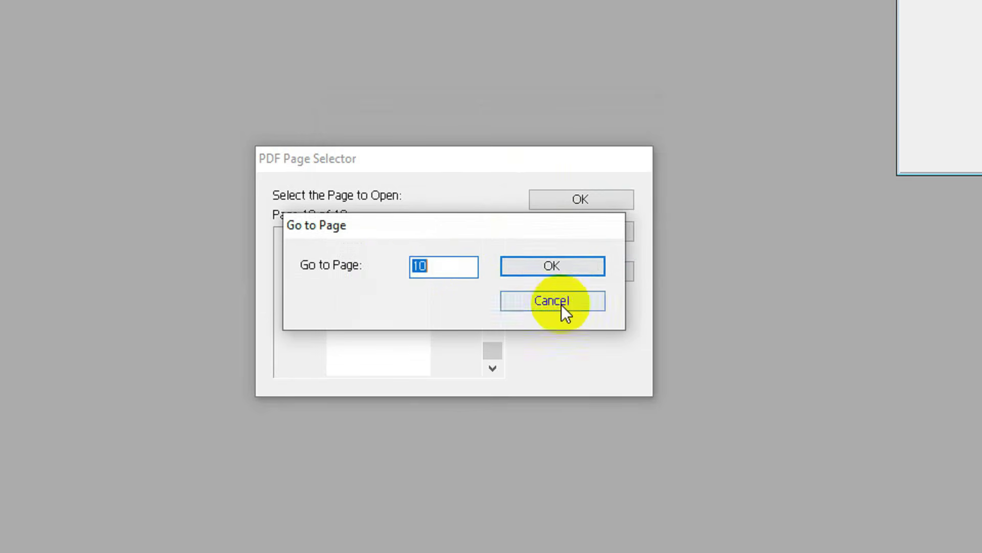
{"action": "type", "text": "1"}
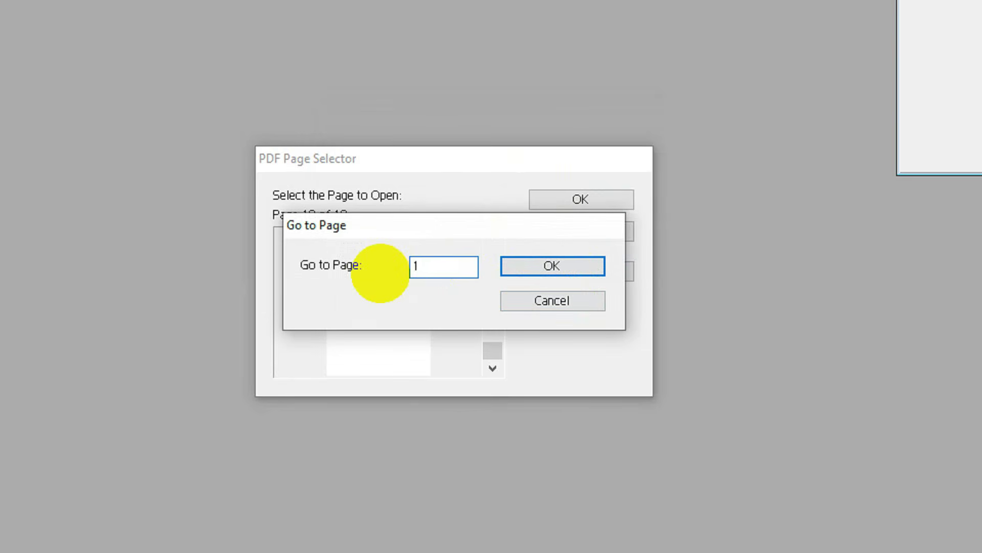
{"action": "left_click", "coordinate": [551, 300]}
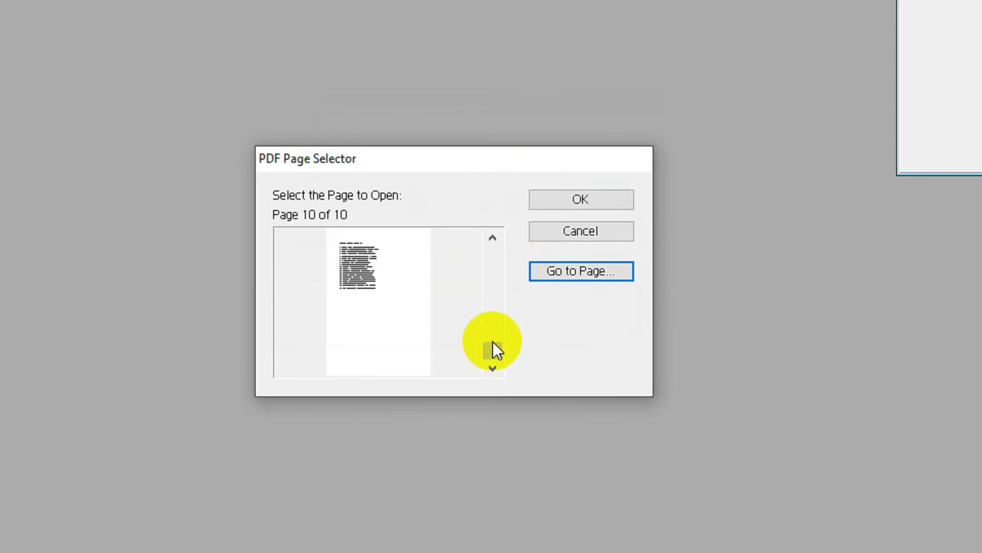
Return the page selection to page 1 and open it rasterized at 300 pixels/inch in CMYK Color.
{"action": "left_click_drag", "start_coordinate": [494, 268], "coordinate": [493, 269]}
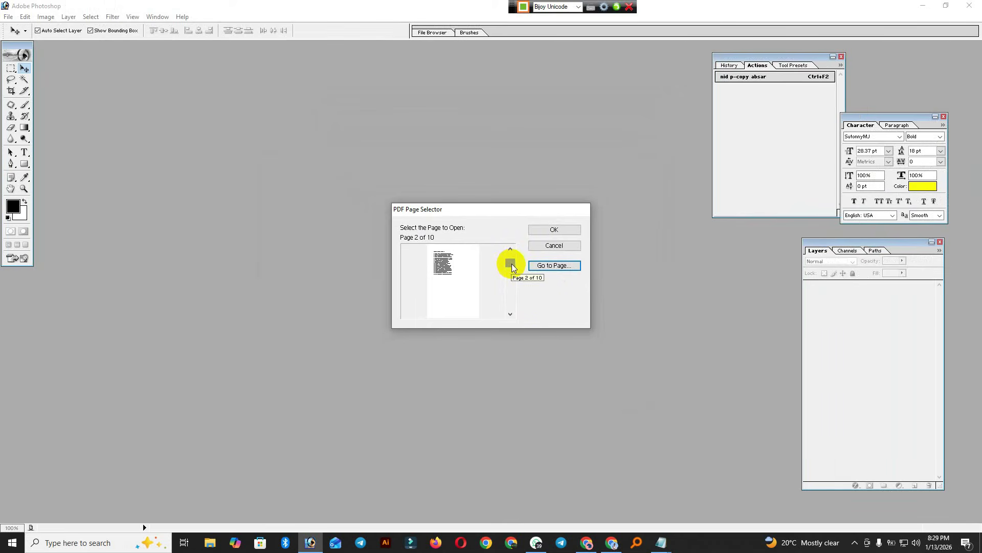
{"action": "mouse_move", "coordinate": [511, 263]}
{"action": "left_mouse_down"}
{"action": "mouse_move", "coordinate": [510, 307]}
{"action": "mouse_move", "coordinate": [508, 259]}
{"action": "left_mouse_up"}
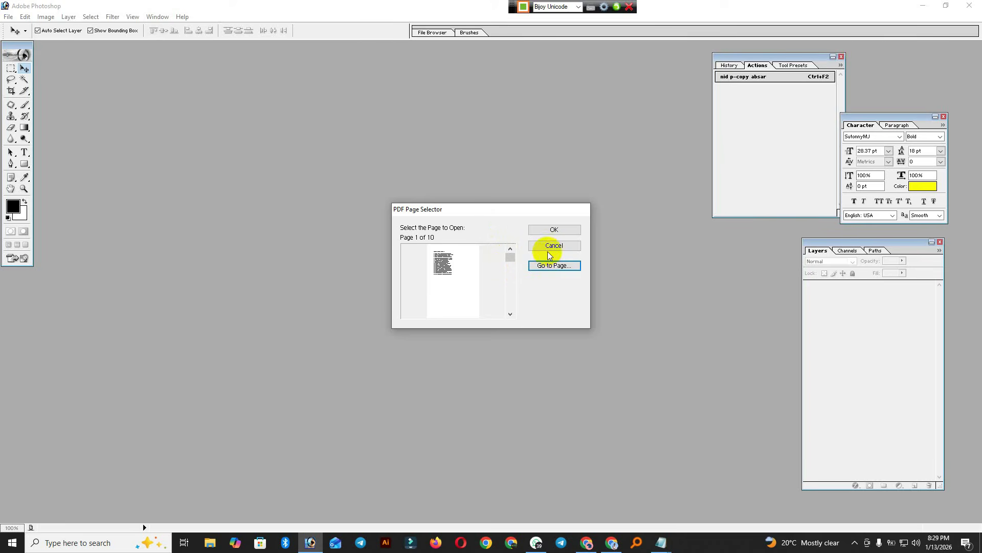
{"action": "left_click", "coordinate": [553, 229]}
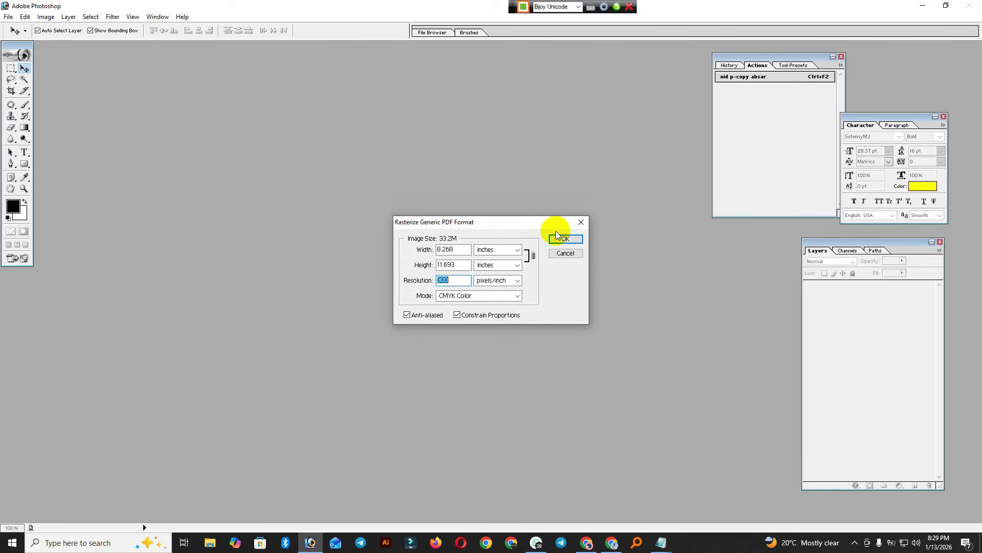
{"action": "left_click", "coordinate": [558, 237]}
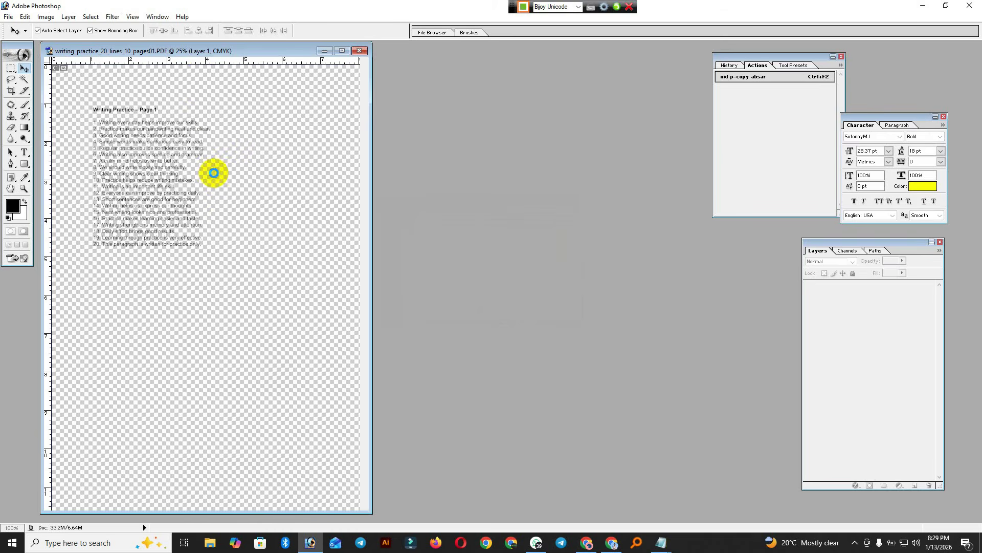
Move the opened page's document window aside and close the document without saving.
{"action": "left_click_drag", "start_coordinate": [199, 53], "coordinate": [347, 66]}
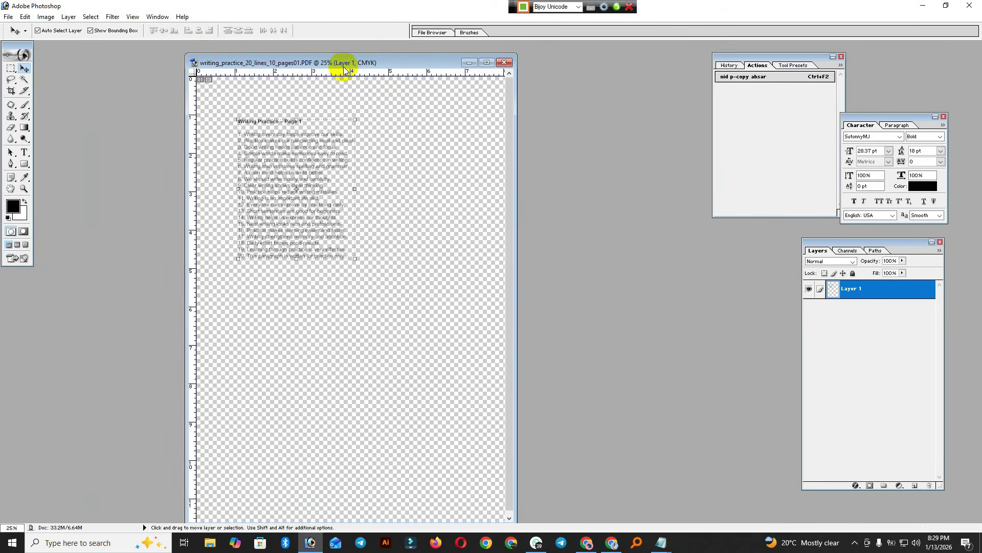
{"action": "left_click", "coordinate": [510, 64]}
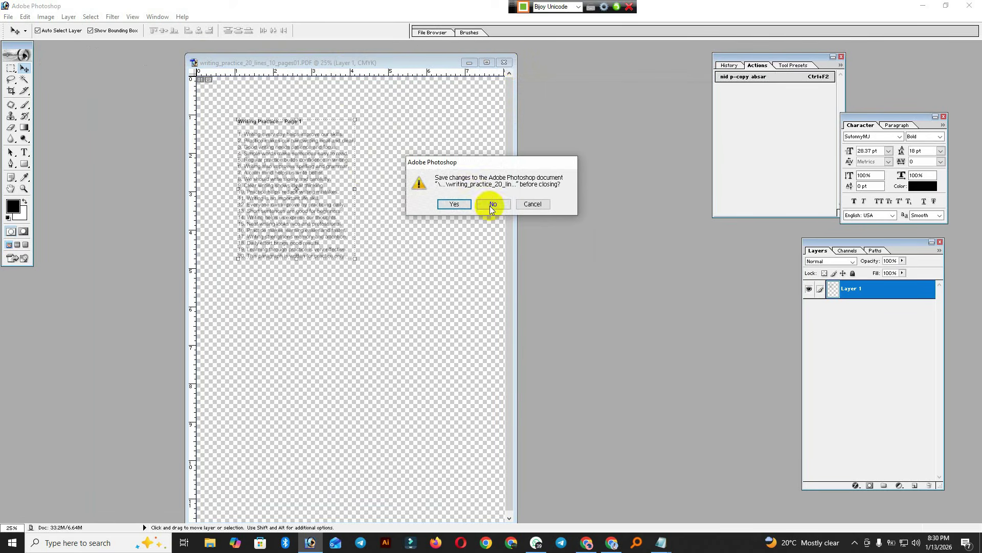
{"action": "left_click", "coordinate": [491, 204]}
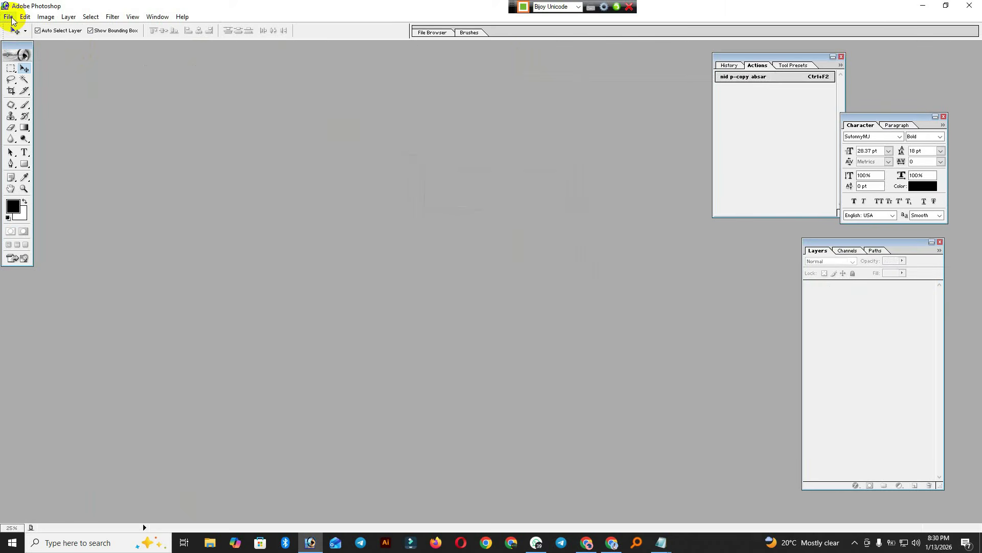
Start the Multi-Page PDF to PSD automation and set the output resolution to 300 pixels/inch.
{"action": "key", "text": "shift+Tab"}
{"action": "left_click", "coordinate": [9, 17]}
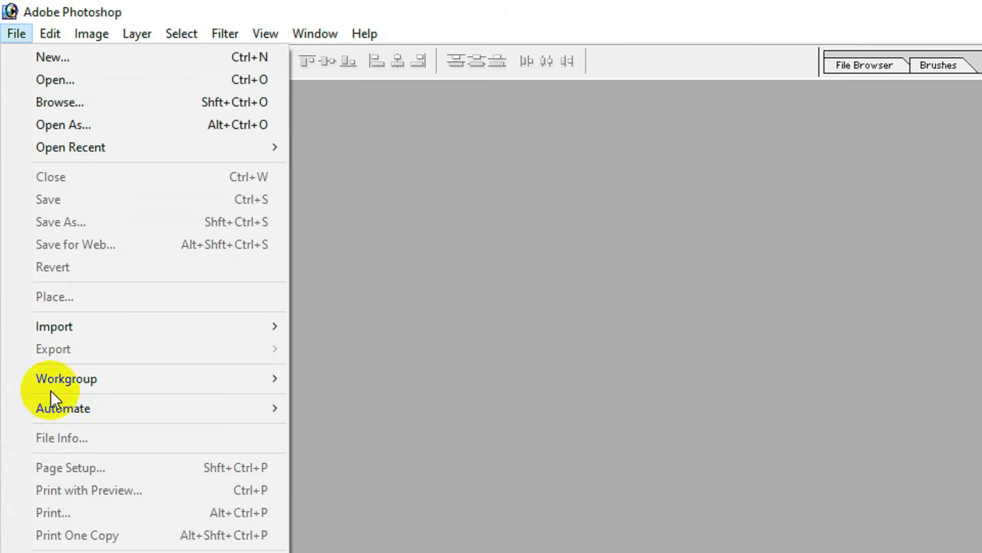
{"action": "mouse_move", "coordinate": [99, 403]}
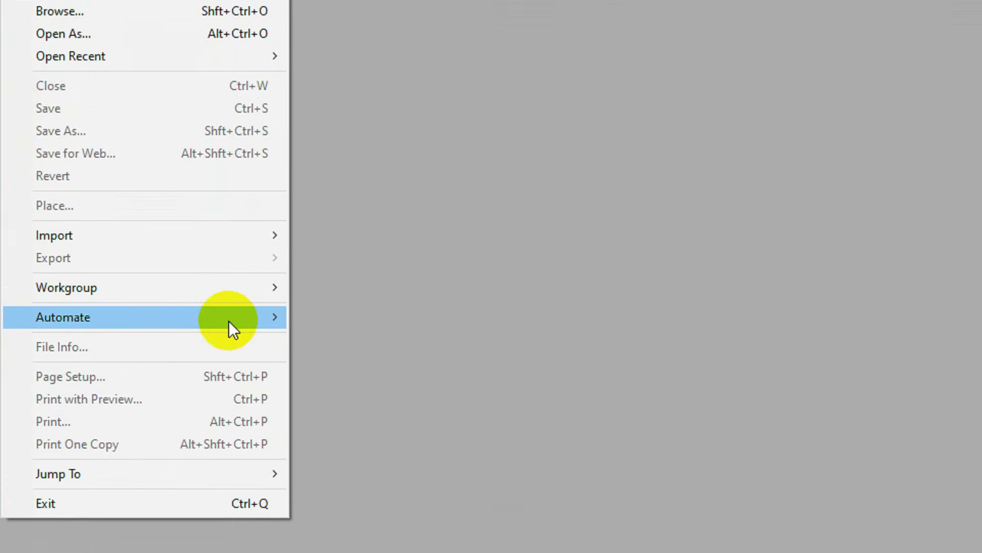
{"action": "mouse_move", "coordinate": [279, 316]}
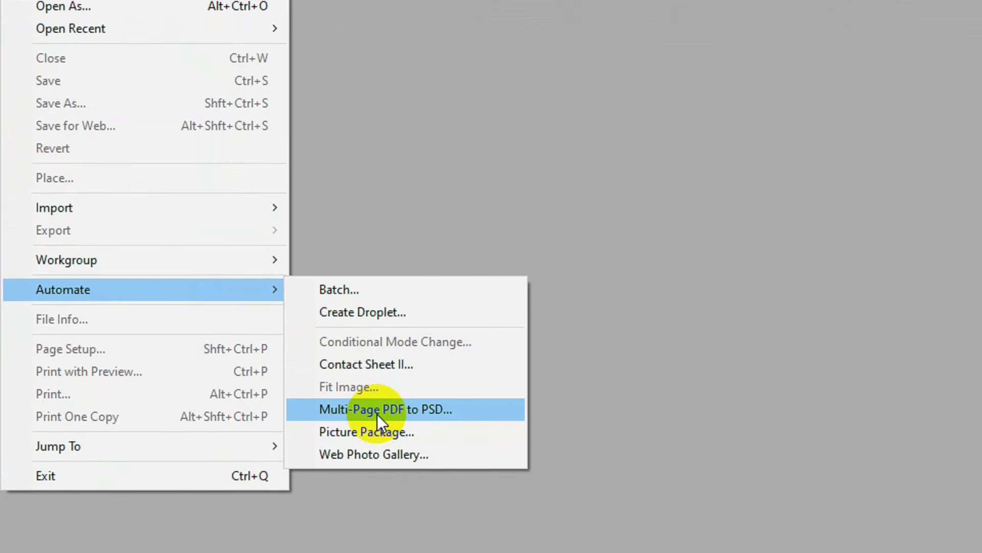
{"action": "left_click", "coordinate": [376, 414]}
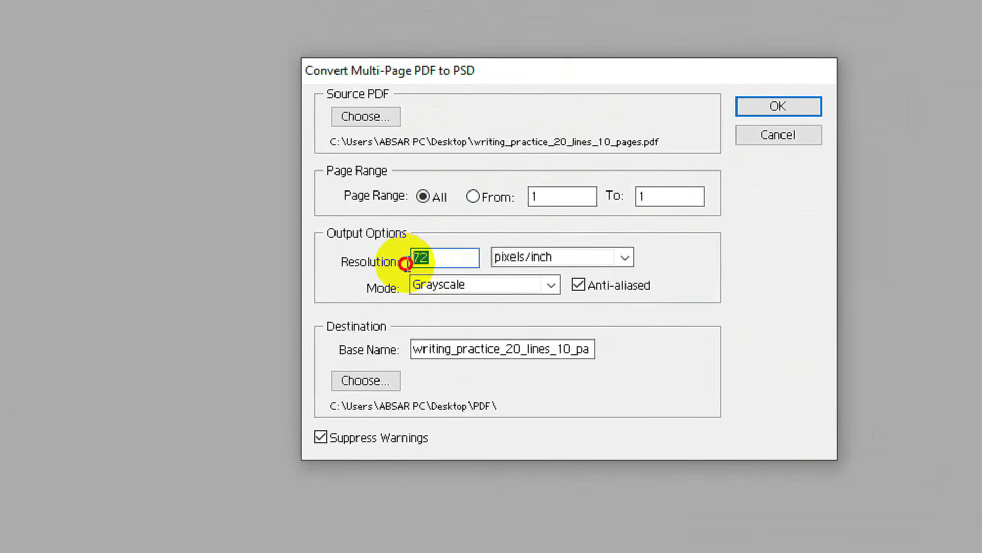
{"action": "type", "text": "300"}
Choose the PDF folder on the Desktop as the destination for the converted files.
{"action": "left_click", "coordinate": [367, 382]}
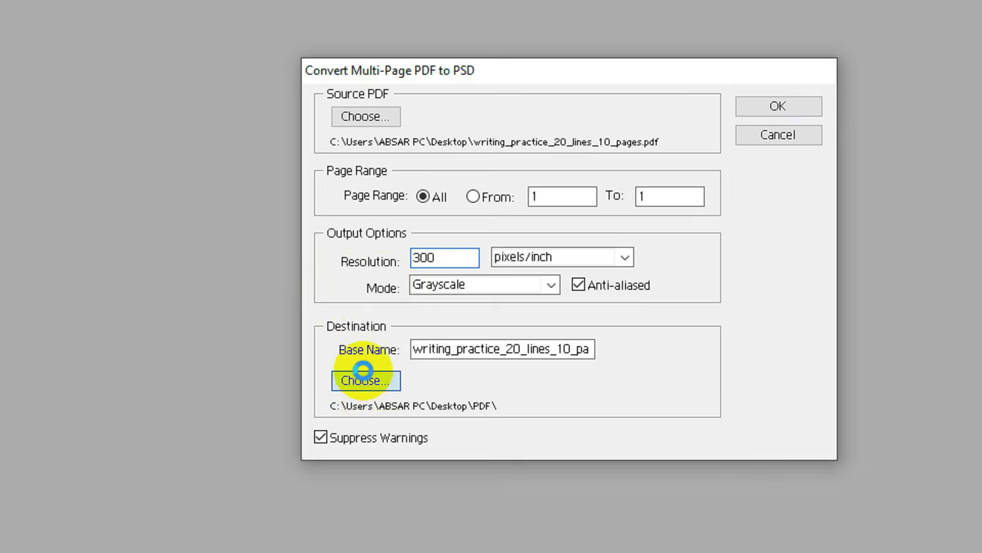
{"action": "left_click", "coordinate": [504, 236]}
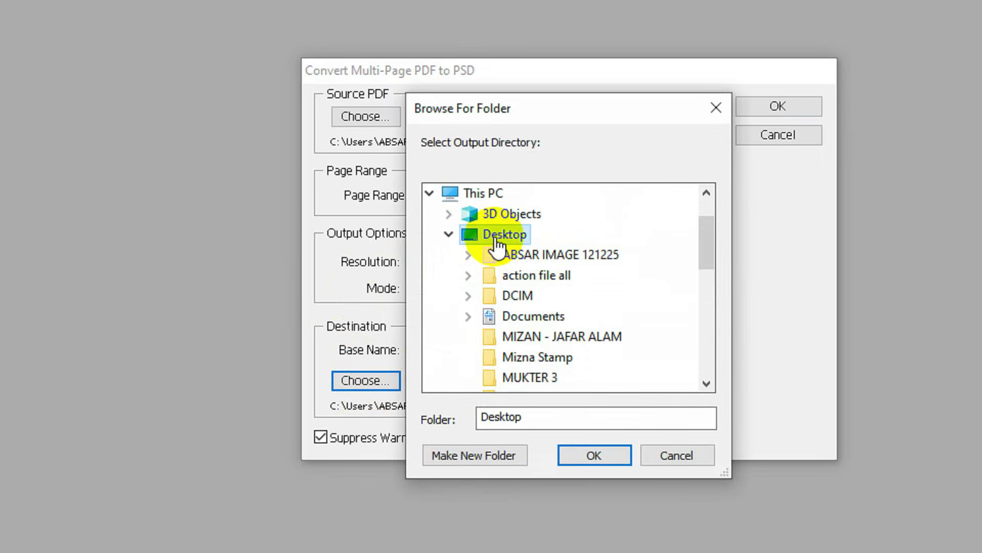
{"action": "scroll", "coordinate": [539, 302], "scroll_direction": "down", "scroll_amount": 10}
{"action": "scroll", "coordinate": [541, 324], "scroll_direction": "up", "scroll_amount": 5}
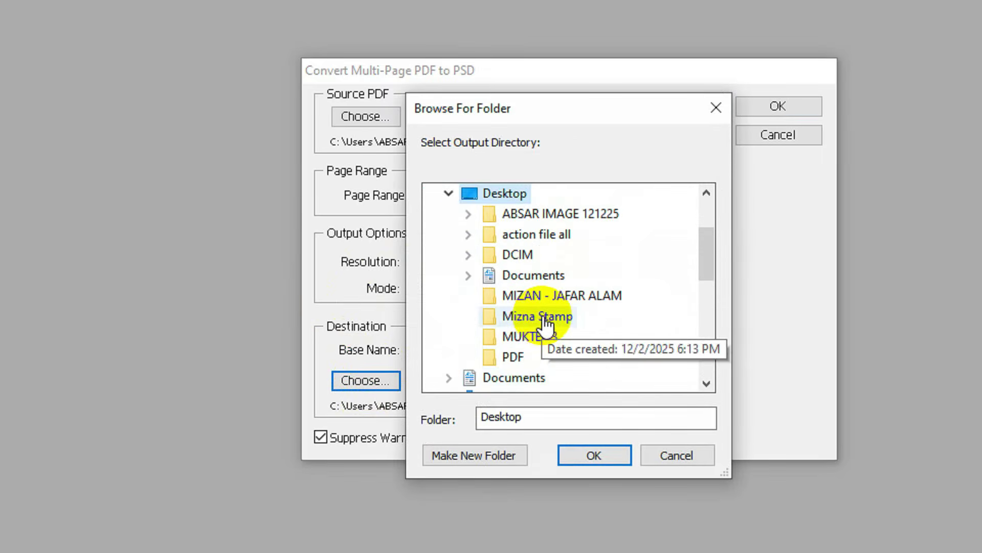
{"action": "scroll", "coordinate": [541, 327], "scroll_direction": "down", "scroll_amount": 5}
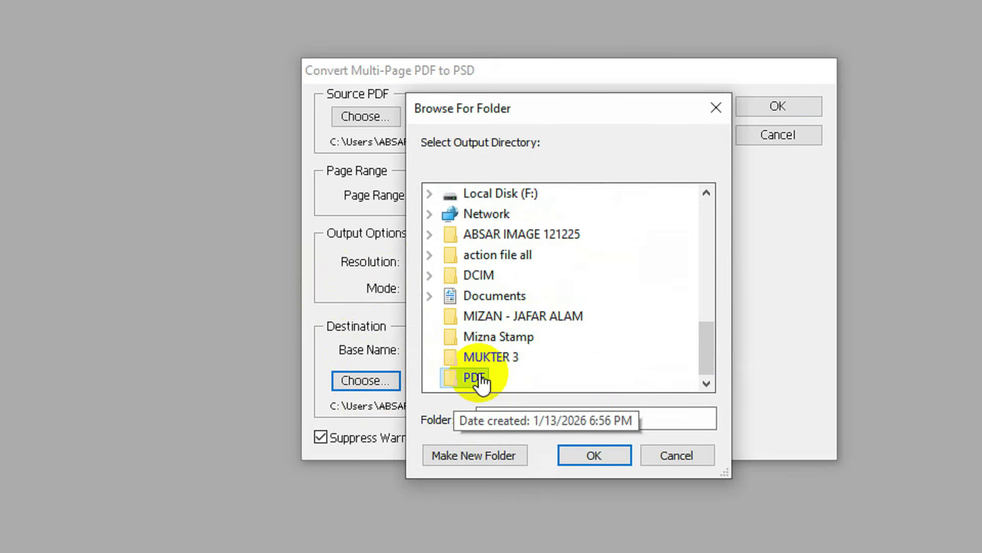
{"action": "left_click", "coordinate": [476, 379]}
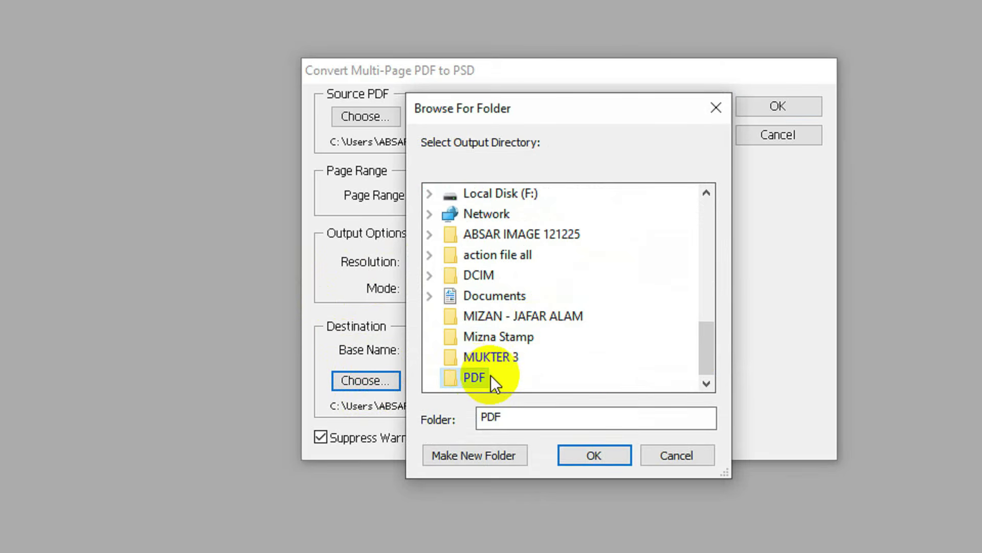
{"action": "left_click", "coordinate": [578, 415]}
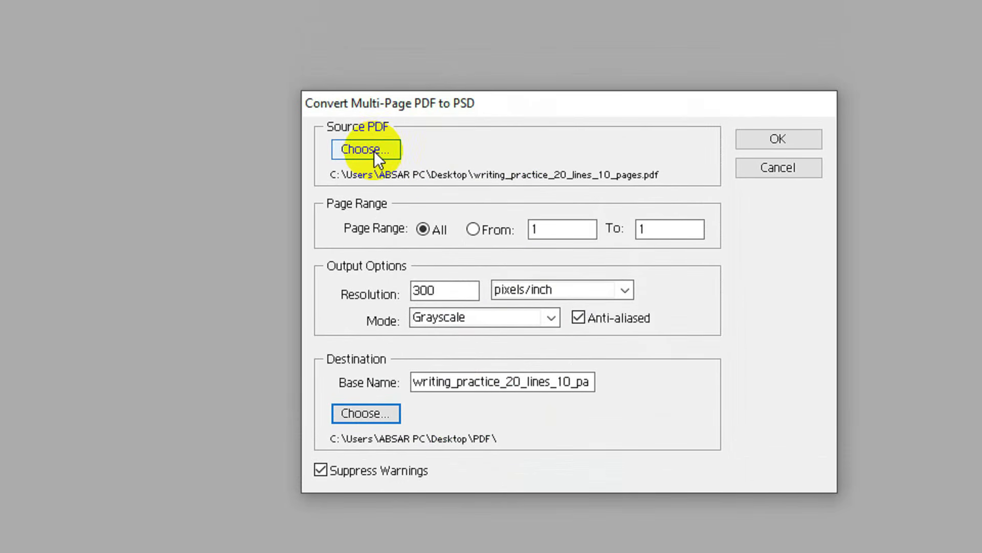
Choose writing_practice_20_lines_10_pages from the Desktop as the source PDF and run the conversion for all pages.
{"action": "left_click", "coordinate": [372, 128]}
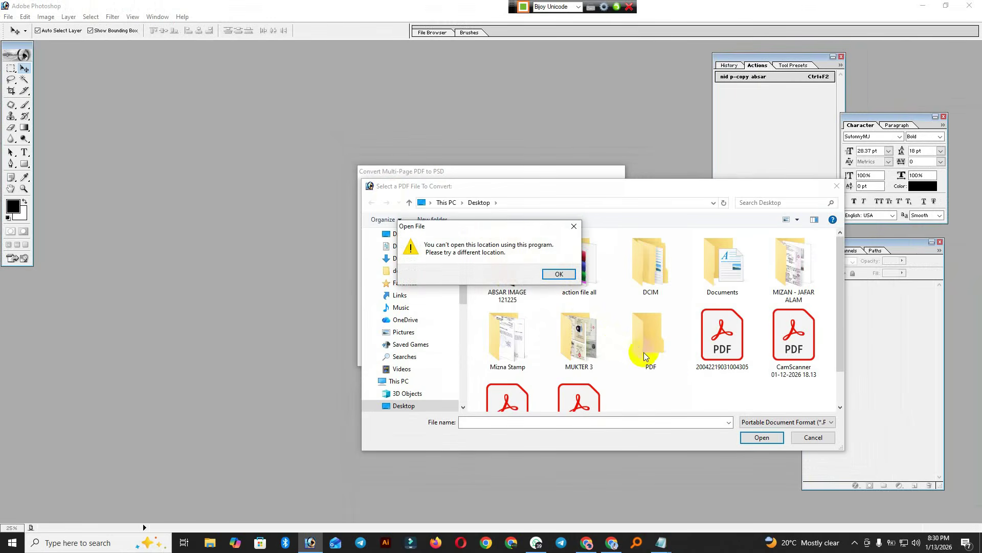
{"action": "left_click", "coordinate": [573, 226]}
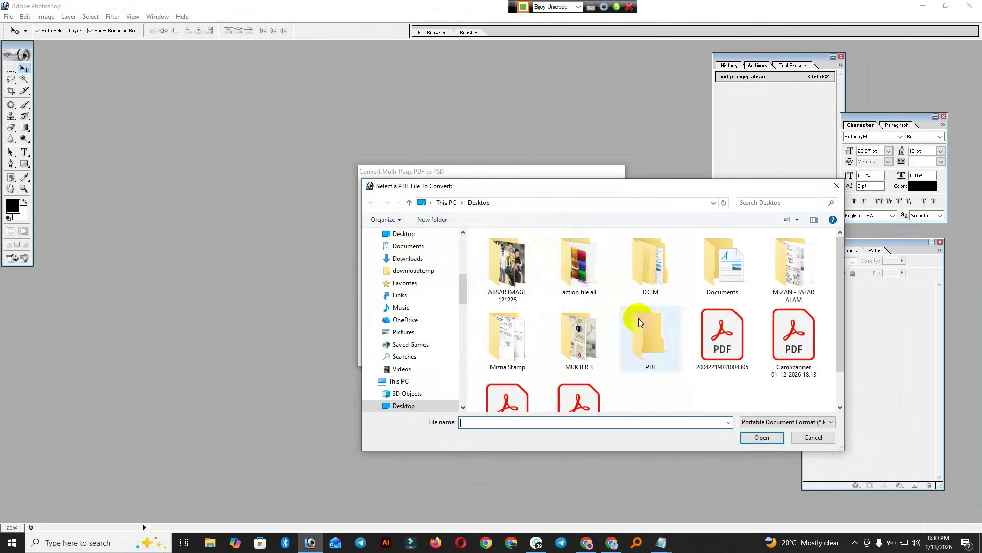
{"action": "scroll", "coordinate": [638, 318], "scroll_direction": "down", "scroll_amount": 1}
{"action": "left_click", "coordinate": [573, 396]}
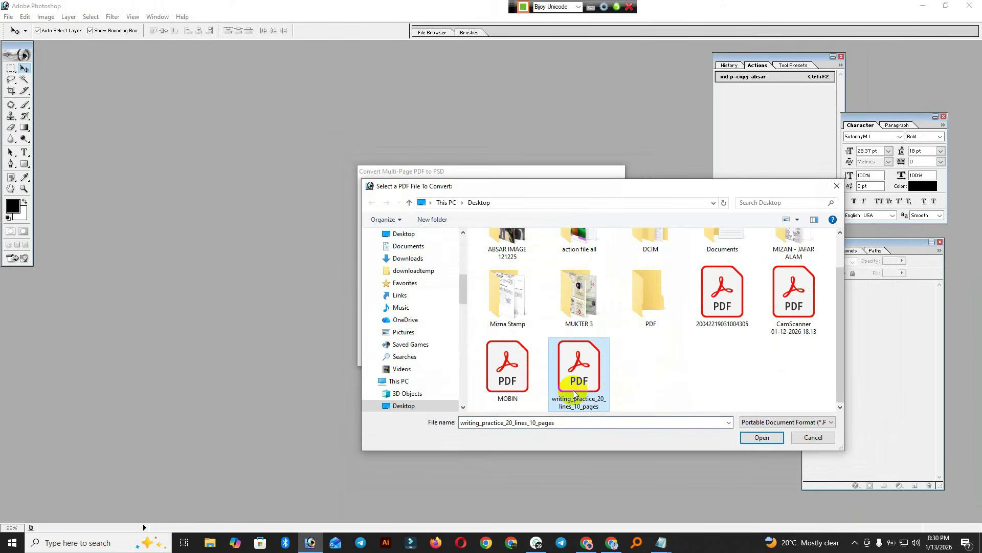
{"action": "left_click", "coordinate": [757, 439]}
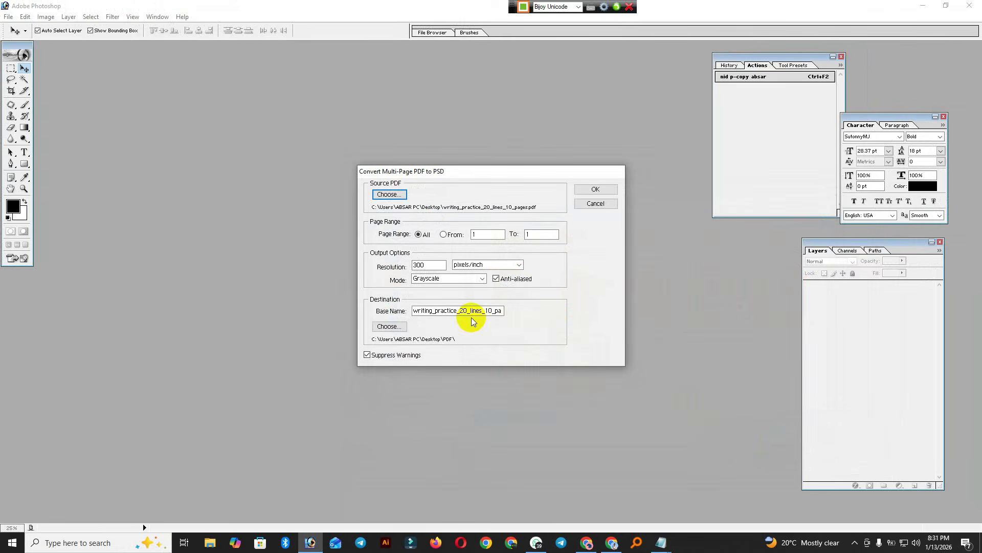
{"action": "left_click", "coordinate": [596, 190]}
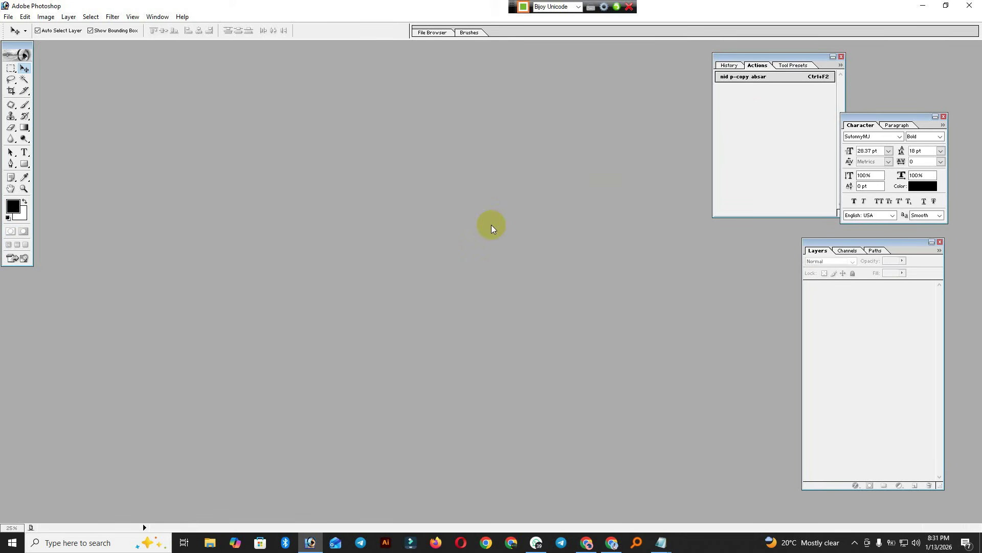
Switch to the desktop, move the PDF folder aside and open it to examine the converted page files.
{"action": "left_click", "coordinate": [921, 5]}
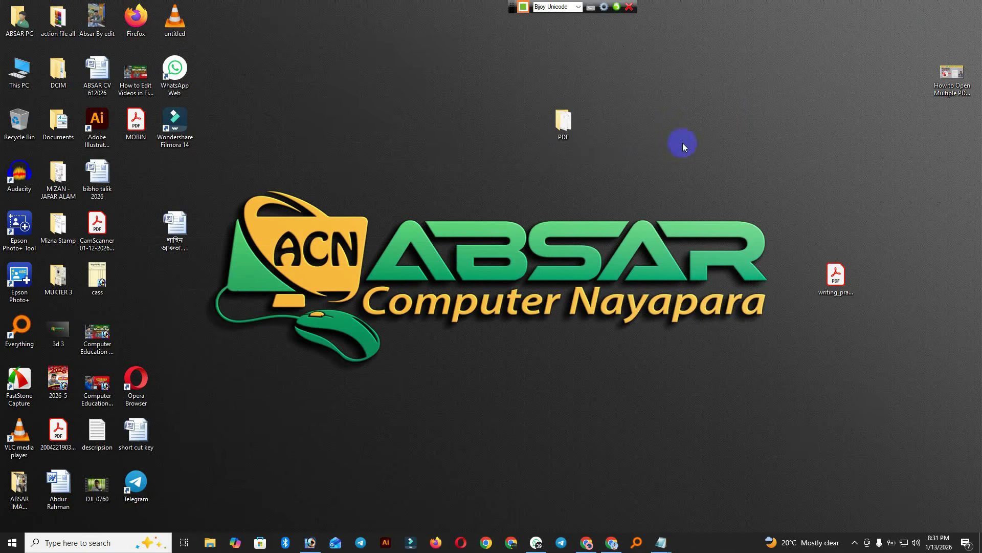
{"action": "left_click_drag", "start_coordinate": [555, 123], "coordinate": [734, 95]}
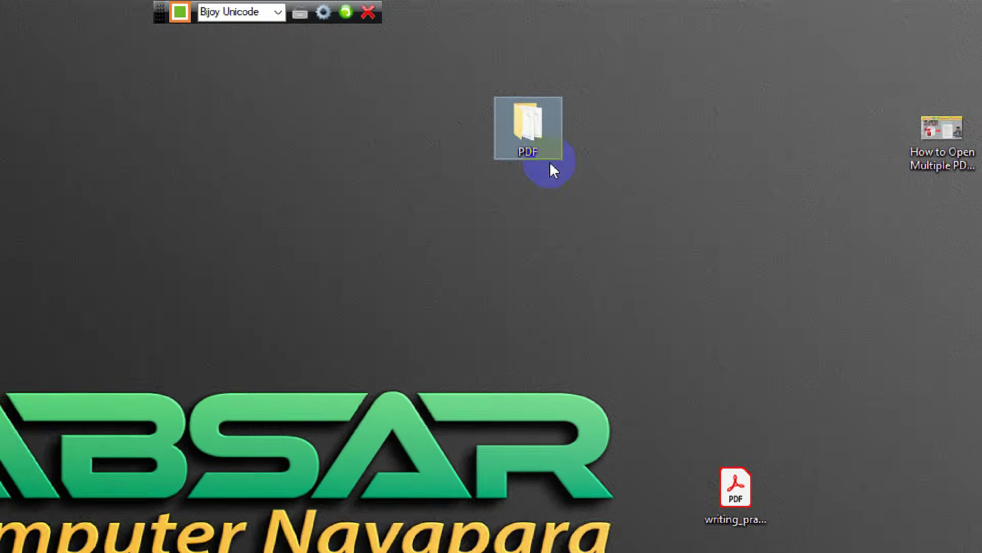
{"action": "left_click_drag", "start_coordinate": [551, 112], "coordinate": [543, 152]}
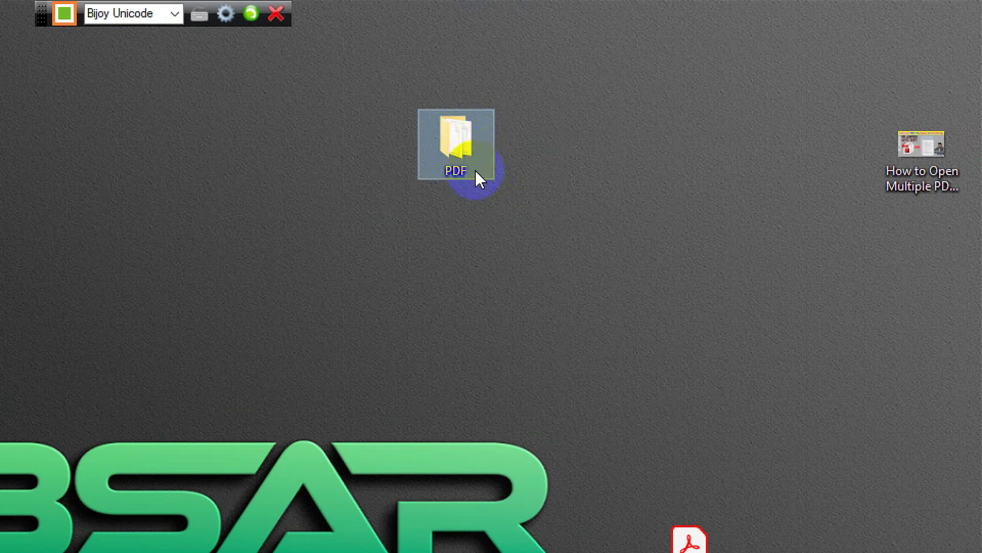
{"action": "left_click", "coordinate": [458, 134]}
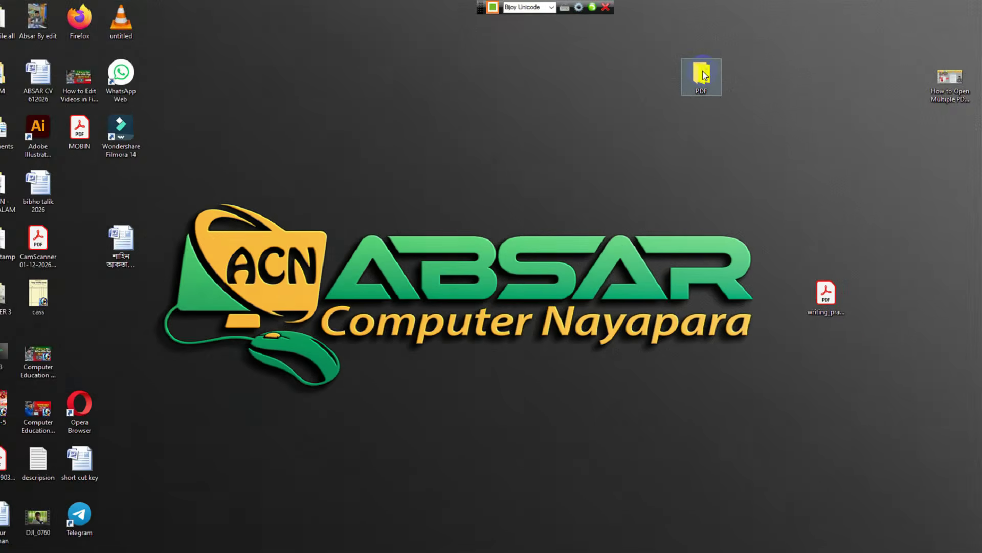
{"action": "double_click", "coordinate": [459, 133]}
{"action": "left_click", "coordinate": [290, 216]}
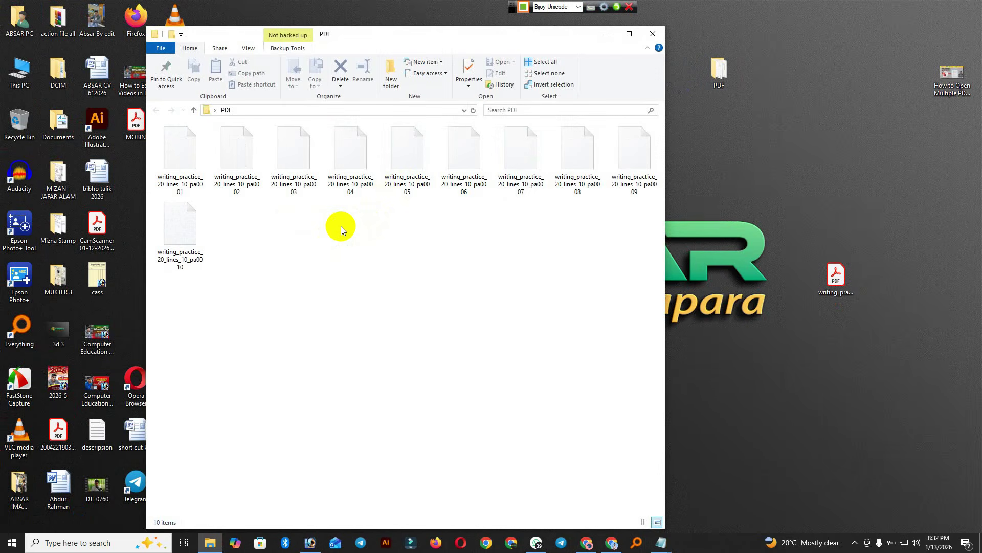
Select all the converted page files in the PDF folder, close the folder window and switch back to Photoshop.
{"action": "left_click_drag", "start_coordinate": [611, 342], "coordinate": [181, 140]}
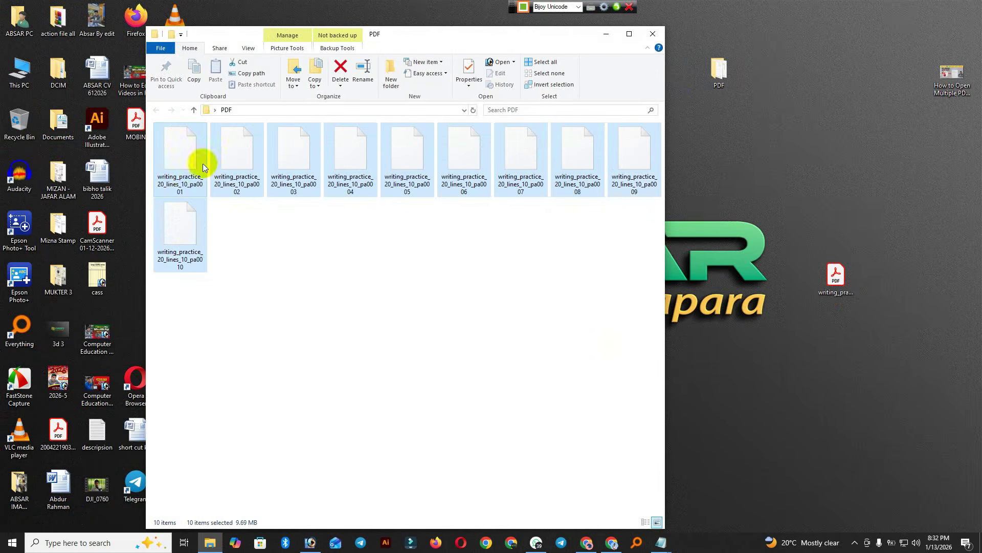
{"action": "left_click", "coordinate": [653, 33]}
{"action": "left_click", "coordinate": [305, 542]}
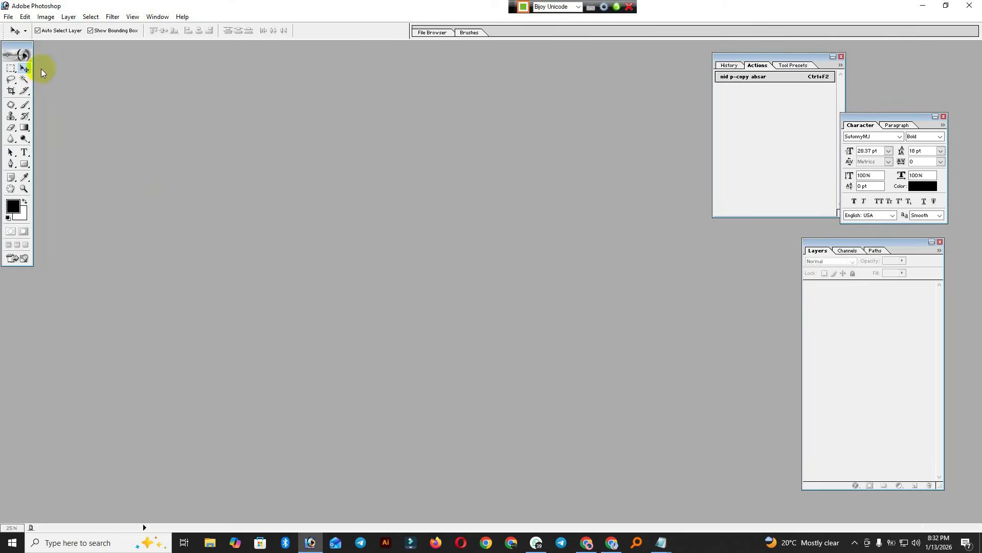
Open all ten writing_practice_20_lines_10 page files, pa0001 to pa0010, together from the PDF folder on the Desktop.
{"action": "left_click", "coordinate": [6, 17]}
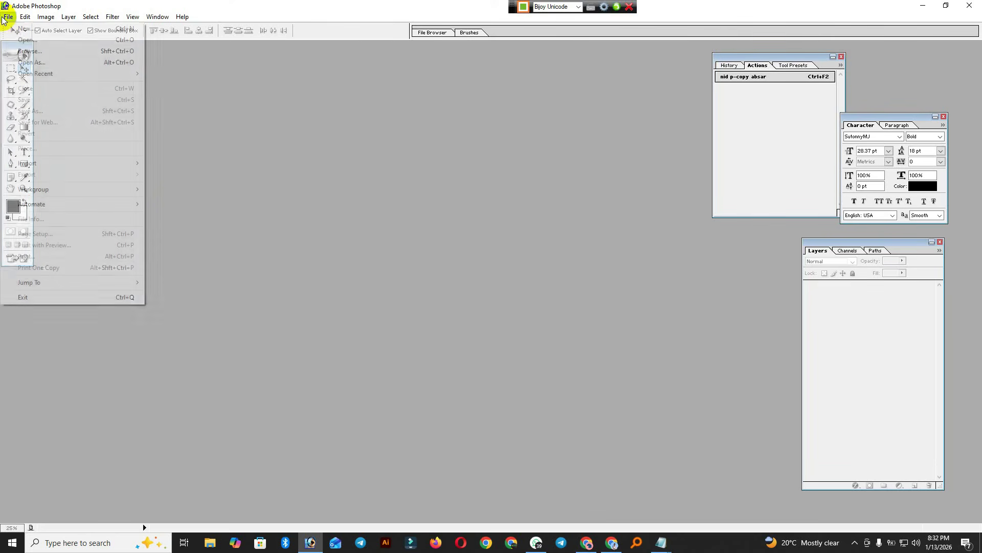
{"action": "left_click", "coordinate": [31, 41]}
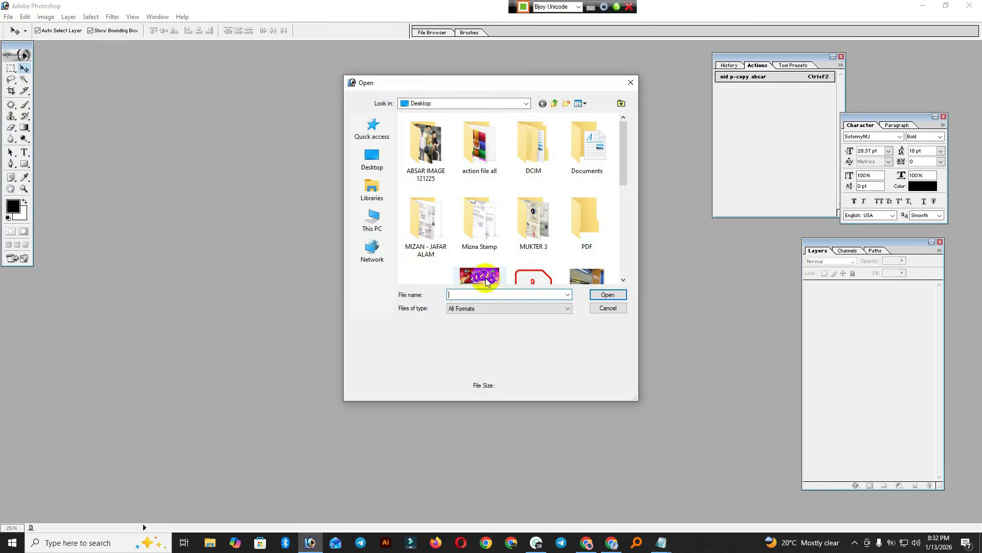
{"action": "scroll", "coordinate": [512, 217], "scroll_direction": "down", "scroll_amount": 3}
{"action": "scroll", "coordinate": [589, 225], "scroll_direction": "up", "scroll_amount": 3}
{"action": "double_click", "coordinate": [591, 225]}
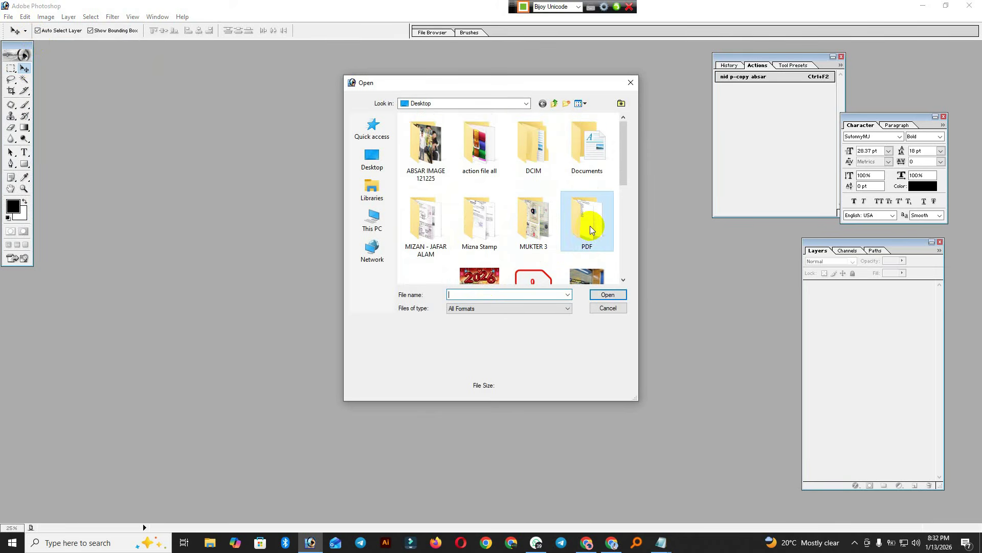
{"action": "left_click_drag", "start_coordinate": [504, 245], "coordinate": [439, 123]}
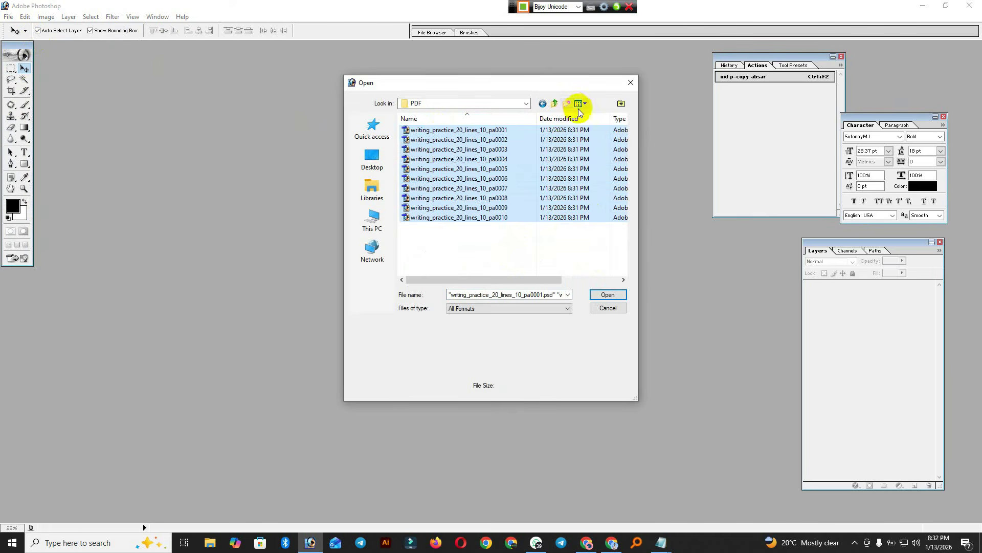
{"action": "left_click_drag", "start_coordinate": [503, 250], "coordinate": [449, 127]}
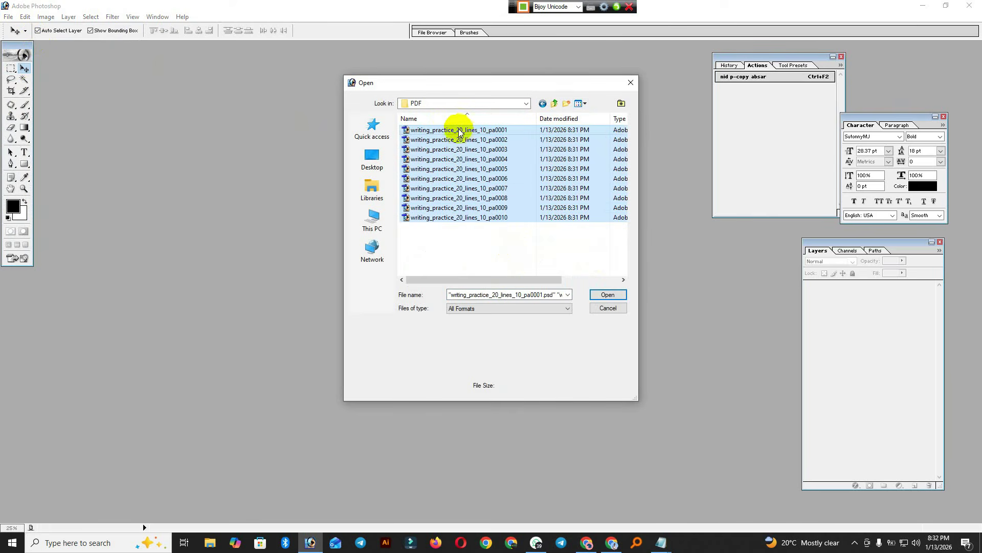
{"action": "left_click", "coordinate": [608, 296]}
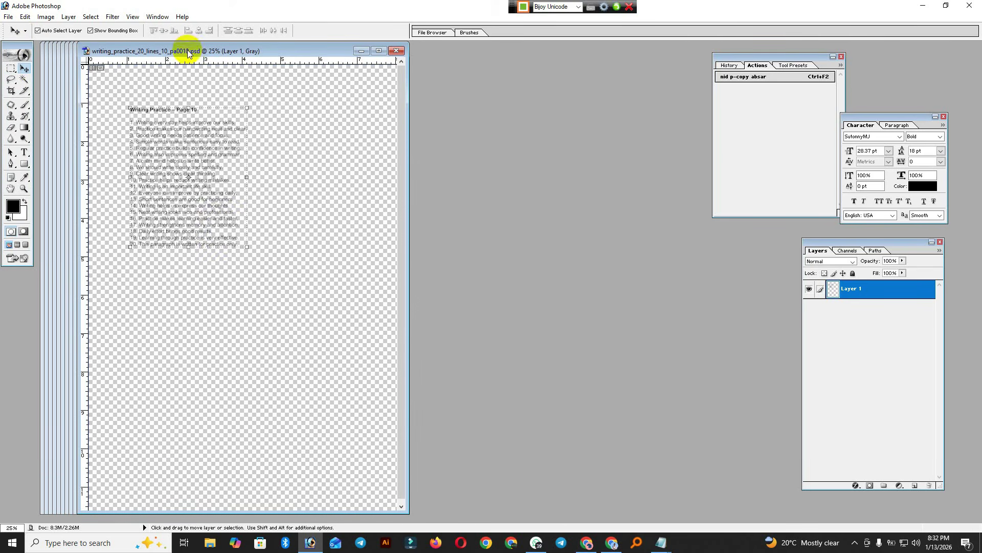
Move the document windows of pages 10 down to 5 off the stack one by one to examine each page.
{"action": "left_click_drag", "start_coordinate": [191, 51], "coordinate": [423, 117]}
{"action": "left_click", "coordinate": [211, 60]}
{"action": "left_click", "coordinate": [164, 52]}
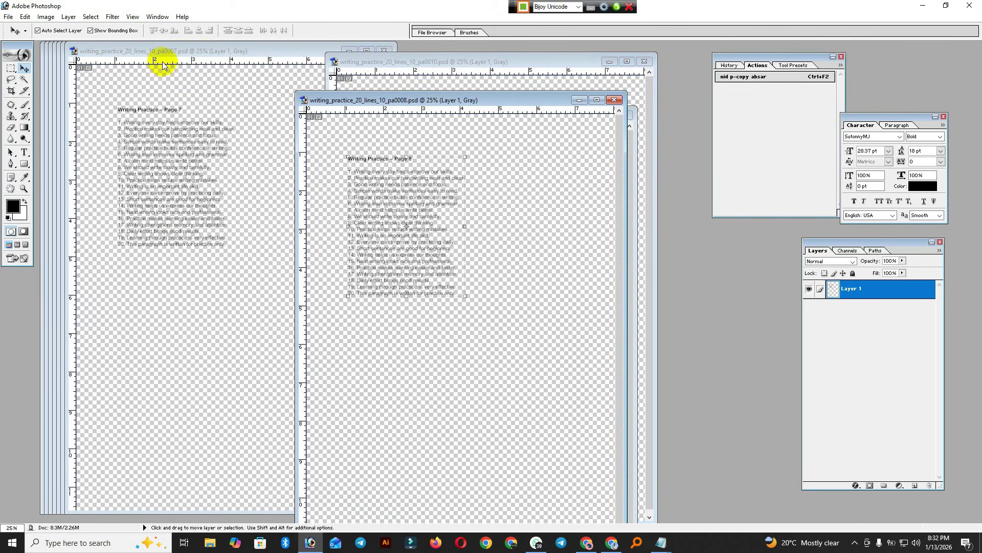
{"action": "left_click", "coordinate": [345, 105]}
{"action": "left_click", "coordinate": [201, 51]}
{"action": "left_click_drag", "start_coordinate": [201, 51], "coordinate": [522, 103]}
{"action": "left_click", "coordinate": [229, 69]}
{"action": "left_click_drag", "start_coordinate": [221, 51], "coordinate": [419, 79]}
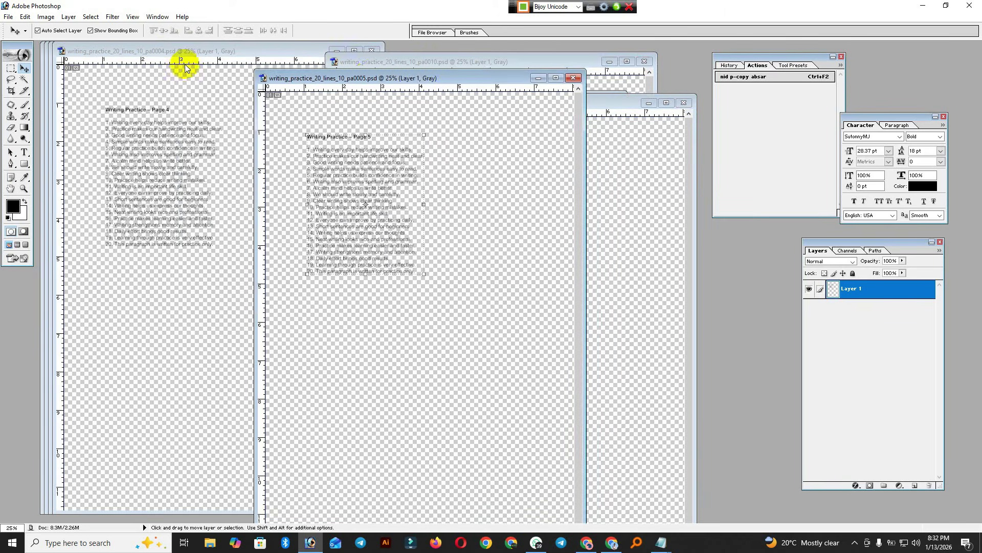
Move the document windows of pages 4 down to 1 off the remaining stack to examine each page.
{"action": "left_click", "coordinate": [185, 65]}
{"action": "left_click_drag", "start_coordinate": [158, 53], "coordinate": [398, 94]}
{"action": "left_click", "coordinate": [190, 97]}
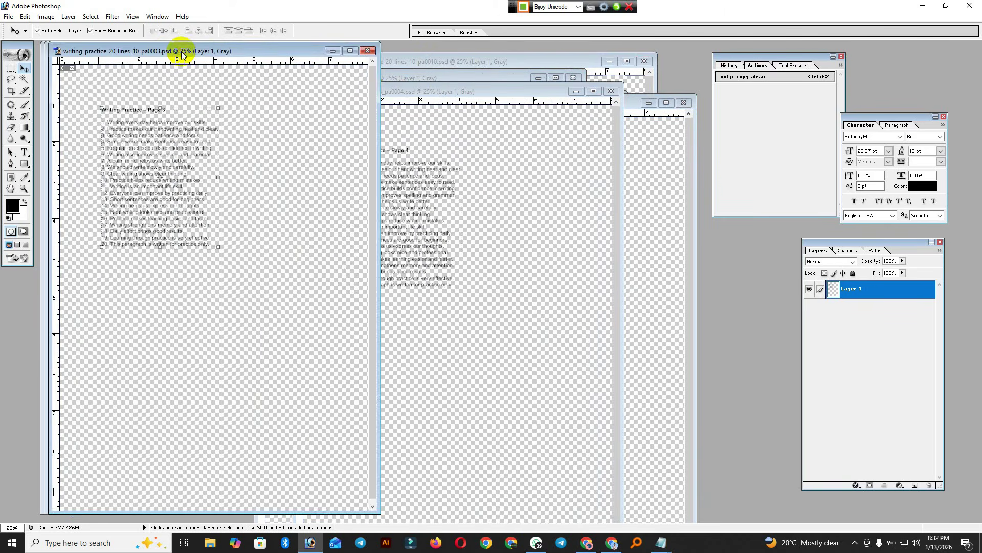
{"action": "left_click_drag", "start_coordinate": [176, 52], "coordinate": [387, 82]}
{"action": "left_click", "coordinate": [176, 76]}
{"action": "left_click_drag", "start_coordinate": [164, 54], "coordinate": [353, 86]}
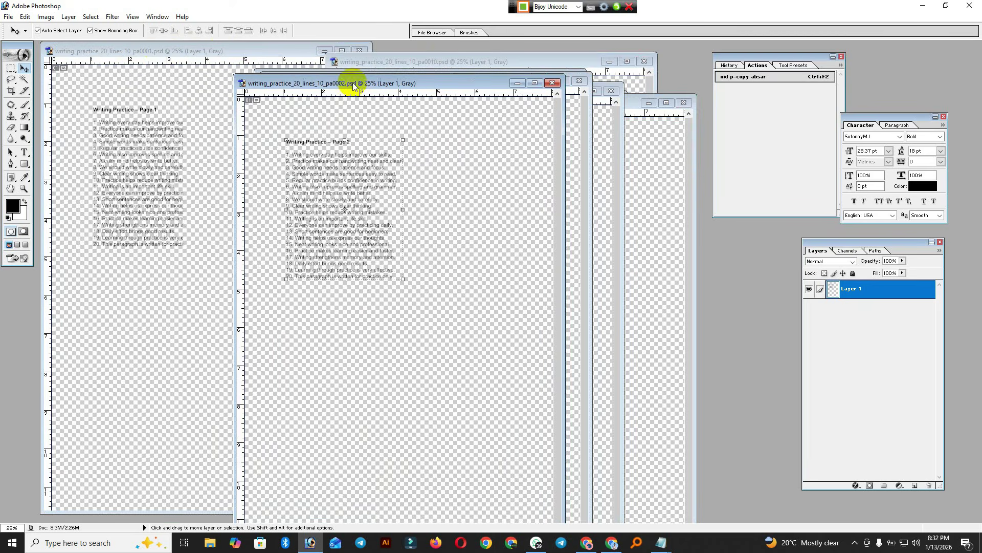
{"action": "left_click", "coordinate": [150, 73]}
{"action": "left_click_drag", "start_coordinate": [149, 51], "coordinate": [234, 71]}
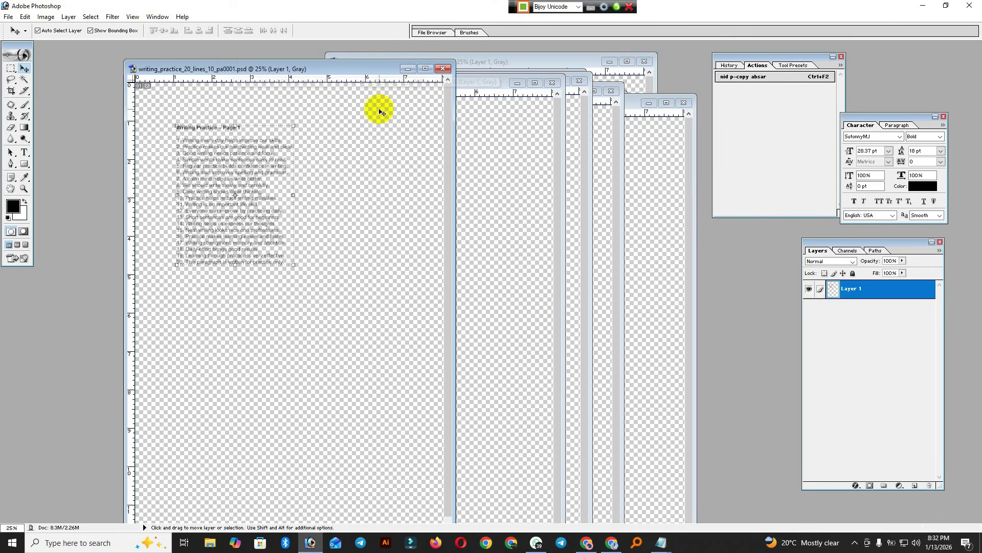
Go back through pages 1 to 5 in order, shifting each document window aside to view the following one.
{"action": "left_click_drag", "start_coordinate": [381, 74], "coordinate": [282, 59]}
{"action": "left_click", "coordinate": [450, 85]}
{"action": "left_click_drag", "start_coordinate": [450, 85], "coordinate": [337, 64]}
{"action": "left_click", "coordinate": [487, 174]}
{"action": "left_click_drag", "start_coordinate": [478, 82], "coordinate": [333, 58]}
{"action": "left_click", "coordinate": [486, 113]}
{"action": "left_click_drag", "start_coordinate": [482, 94], "coordinate": [316, 79]}
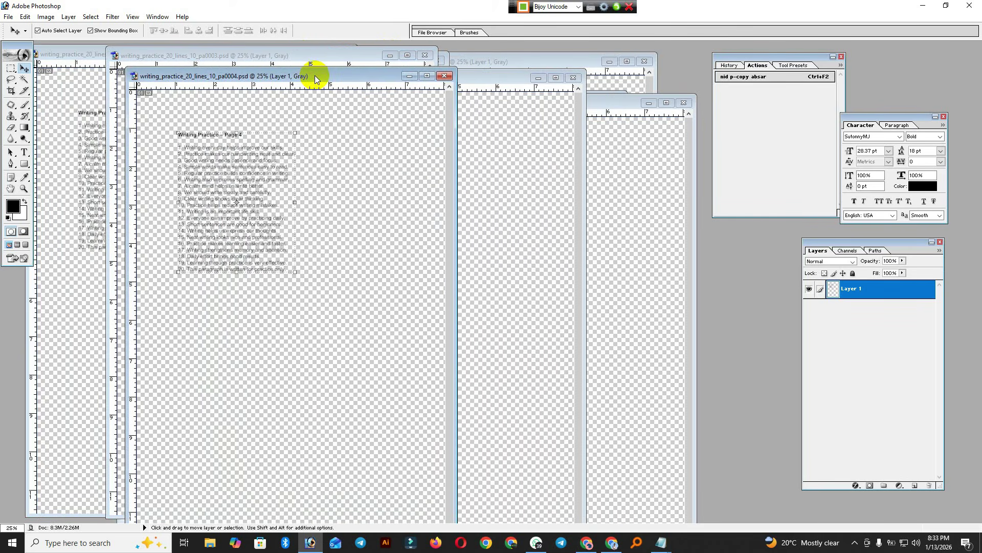
{"action": "left_click", "coordinate": [521, 113]}
{"action": "left_click_drag", "start_coordinate": [509, 77], "coordinate": [362, 55]}
Continue through pages 6 to 10, shifting each document window aside, and spread out the windows of pages 8 and 9.
{"action": "left_click", "coordinate": [576, 153]}
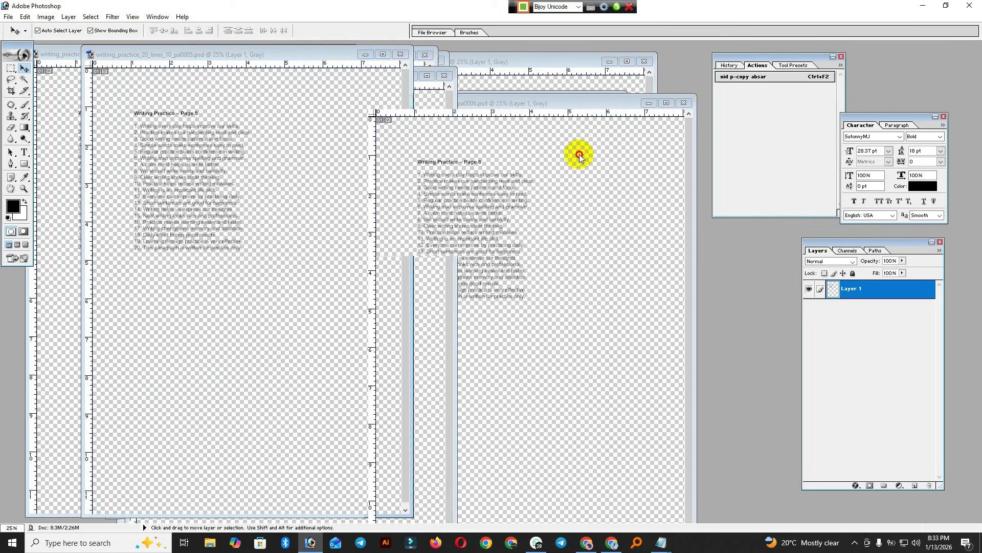
{"action": "left_click_drag", "start_coordinate": [581, 131], "coordinate": [366, 90]}
{"action": "left_click", "coordinate": [587, 182]}
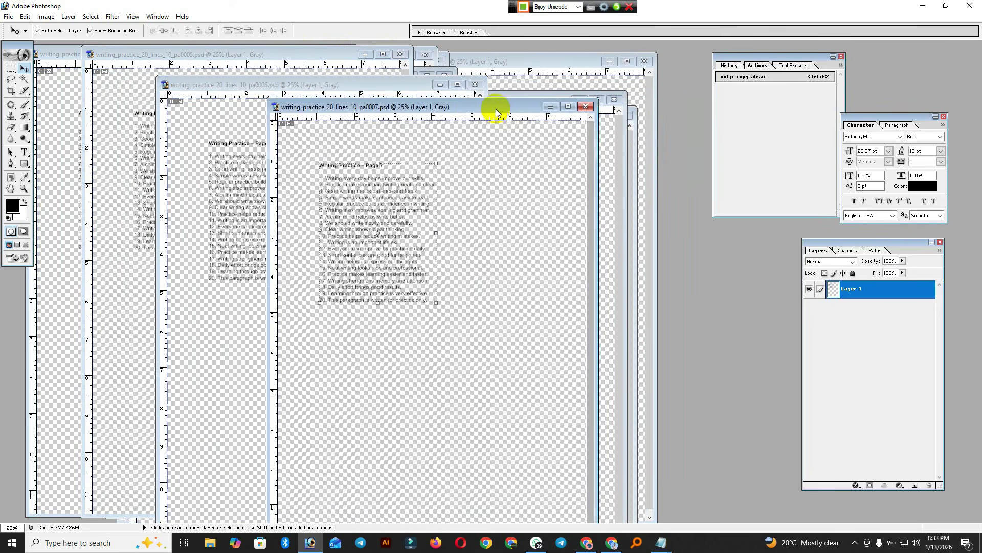
{"action": "left_click_drag", "start_coordinate": [496, 106], "coordinate": [295, 98]}
{"action": "left_click", "coordinate": [537, 126]}
{"action": "left_click_drag", "start_coordinate": [511, 99], "coordinate": [310, 101]}
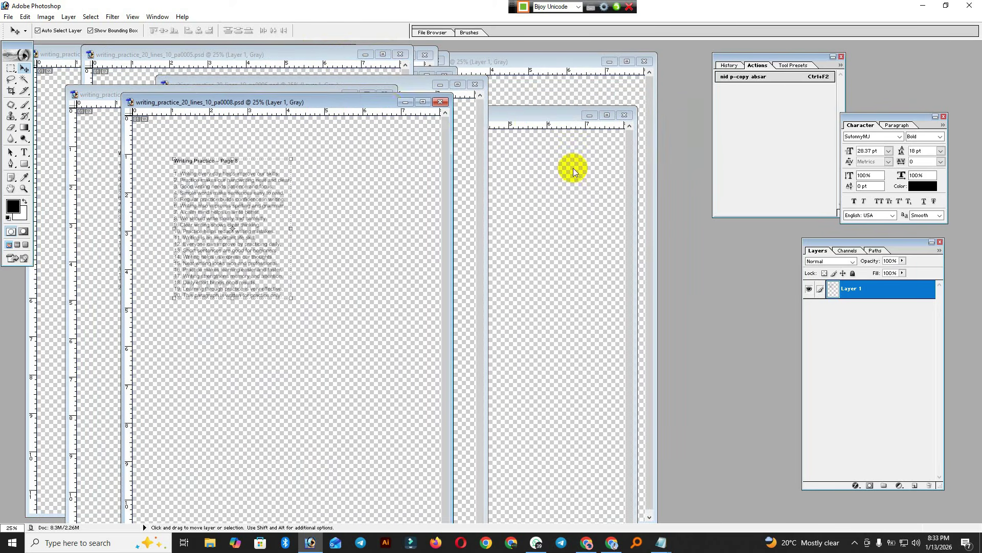
{"action": "left_click", "coordinate": [570, 169]}
{"action": "left_click_drag", "start_coordinate": [530, 125], "coordinate": [391, 110]}
{"action": "left_click", "coordinate": [517, 84]}
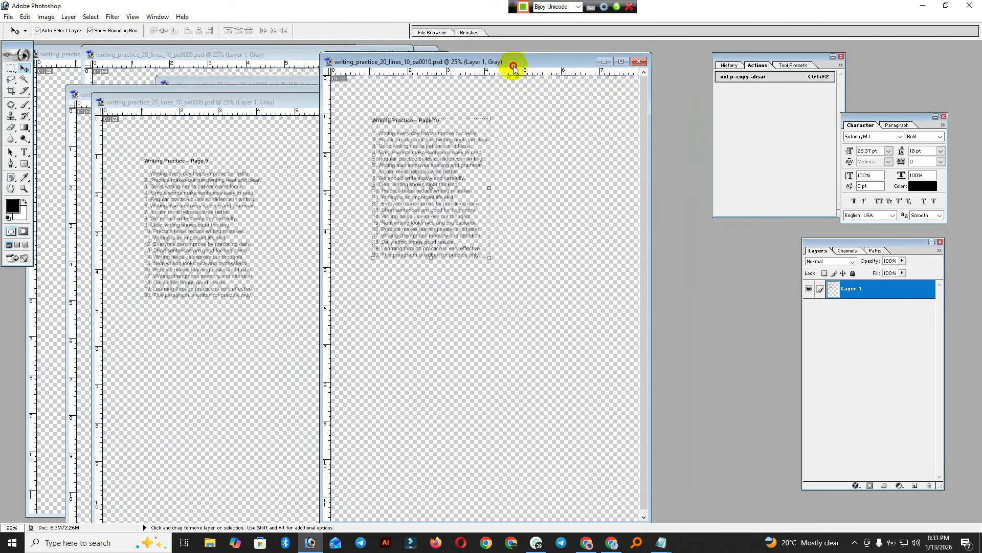
{"action": "left_click_drag", "start_coordinate": [511, 61], "coordinate": [463, 86]}
{"action": "left_click", "coordinate": [187, 132]}
{"action": "left_click_drag", "start_coordinate": [191, 103], "coordinate": [162, 119]}
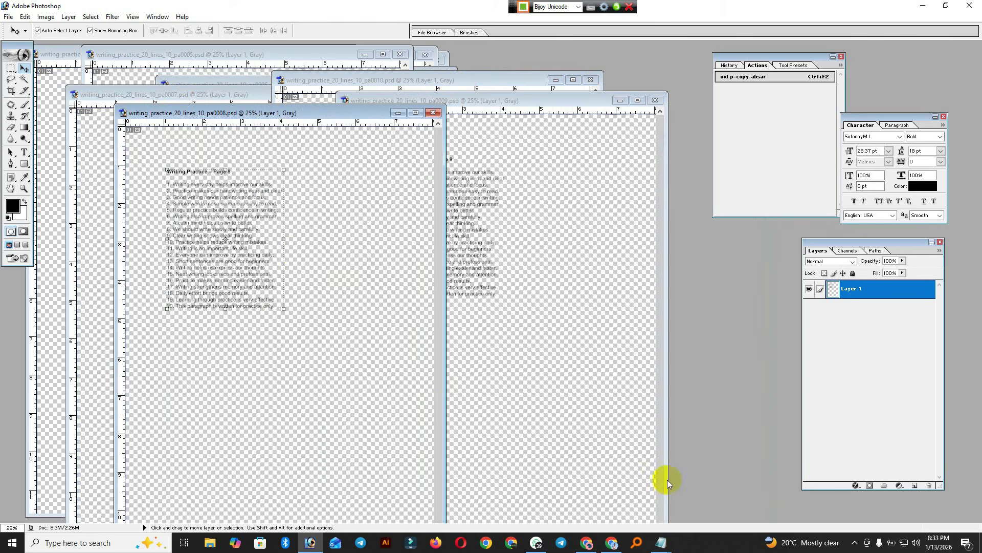
{"action": "left_click", "coordinate": [854, 543]}
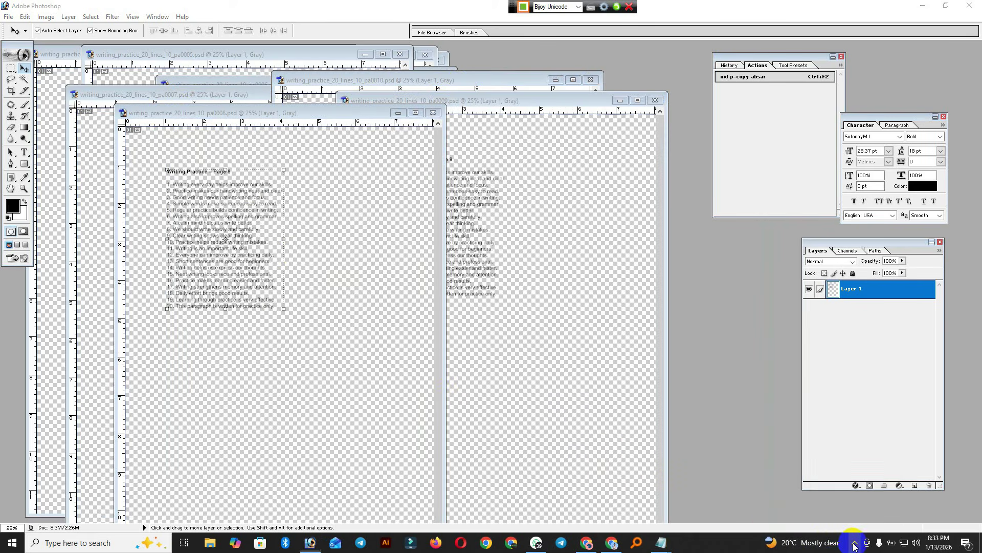